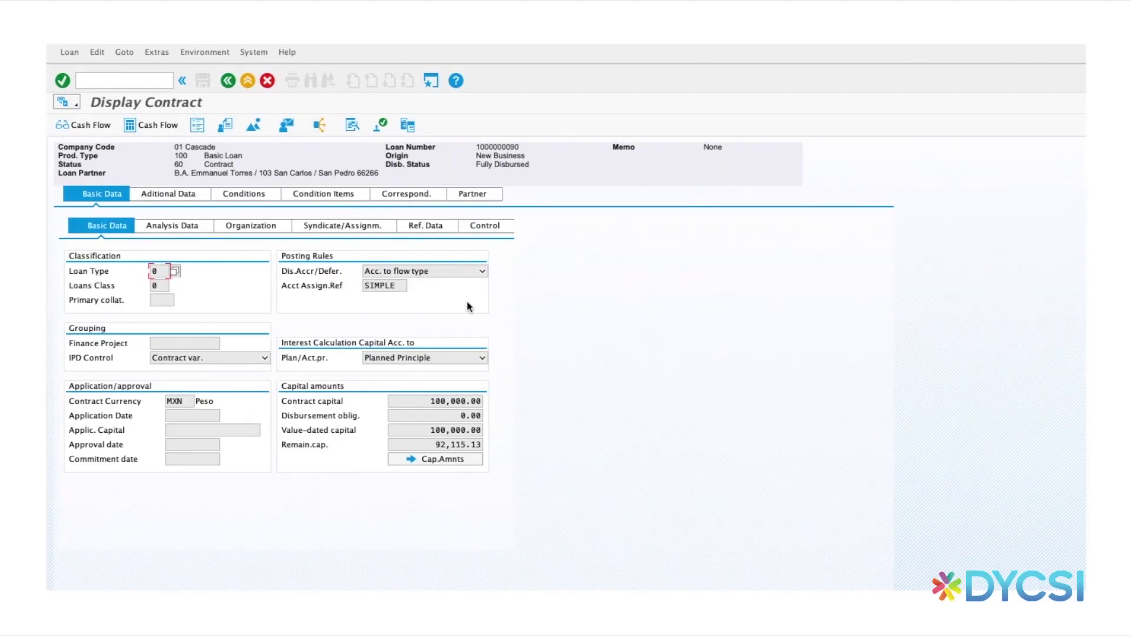
# Step: Display the loan's open items from its account statement and select the 01.02.2020 item
pyautogui.click(197, 126)
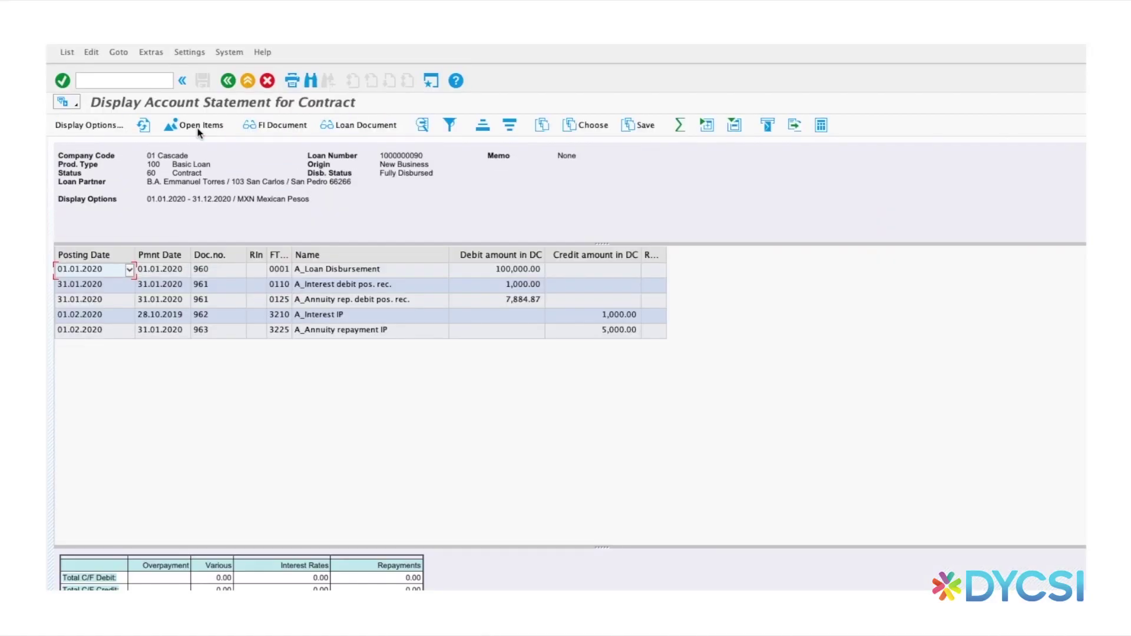
pyautogui.click(199, 129)
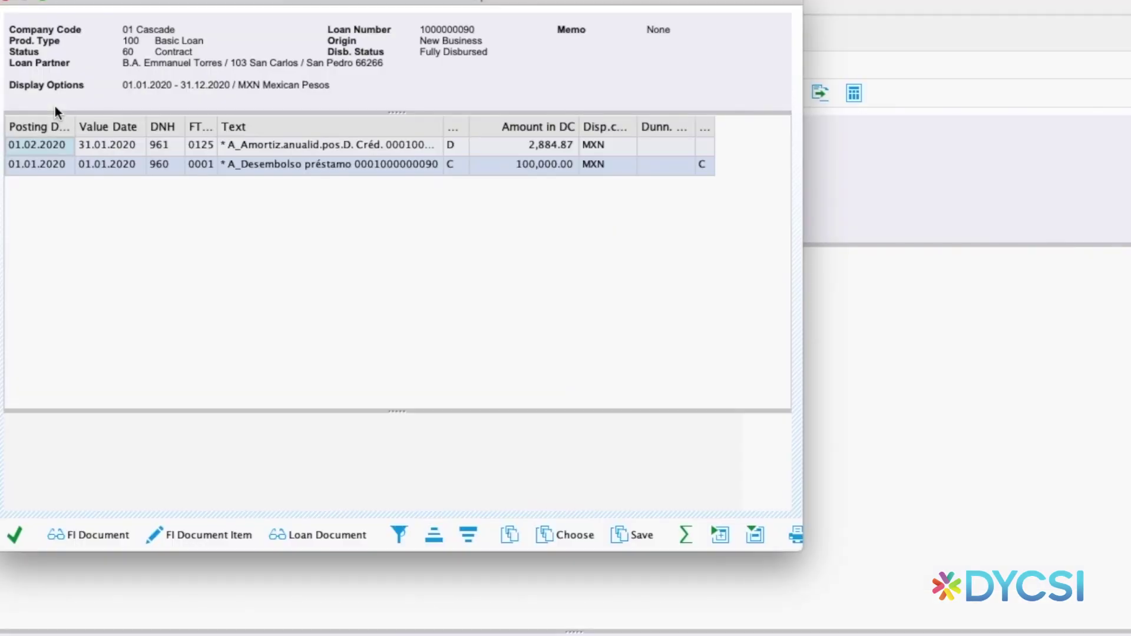
pyautogui.click(380, 150)
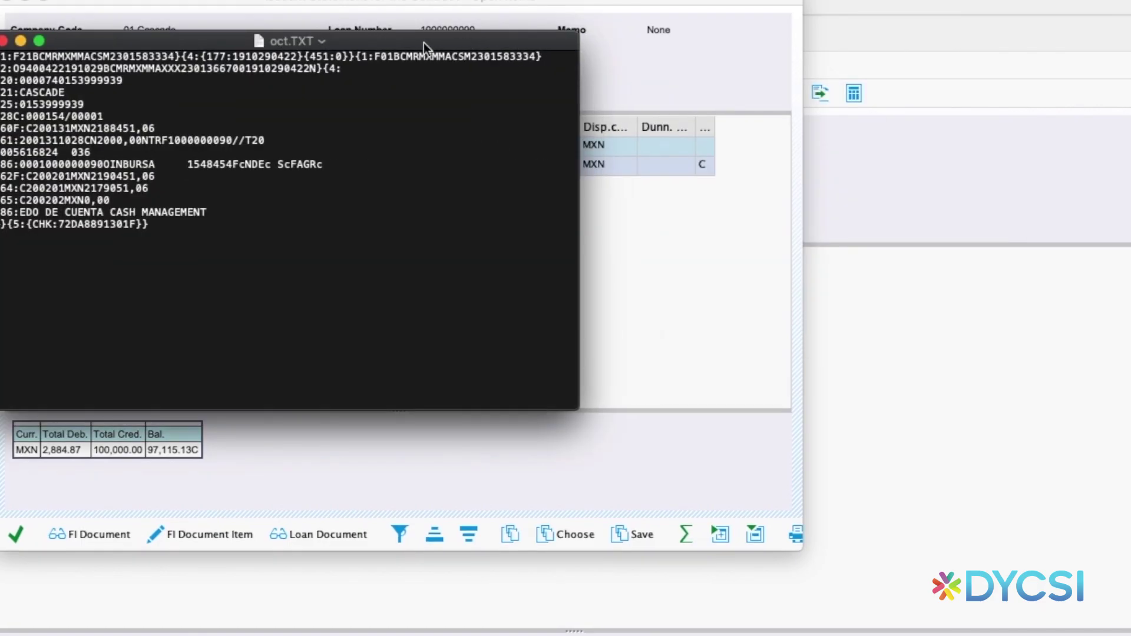
pyautogui.moveTo(435, 24); pyautogui.dragTo(981, 115)
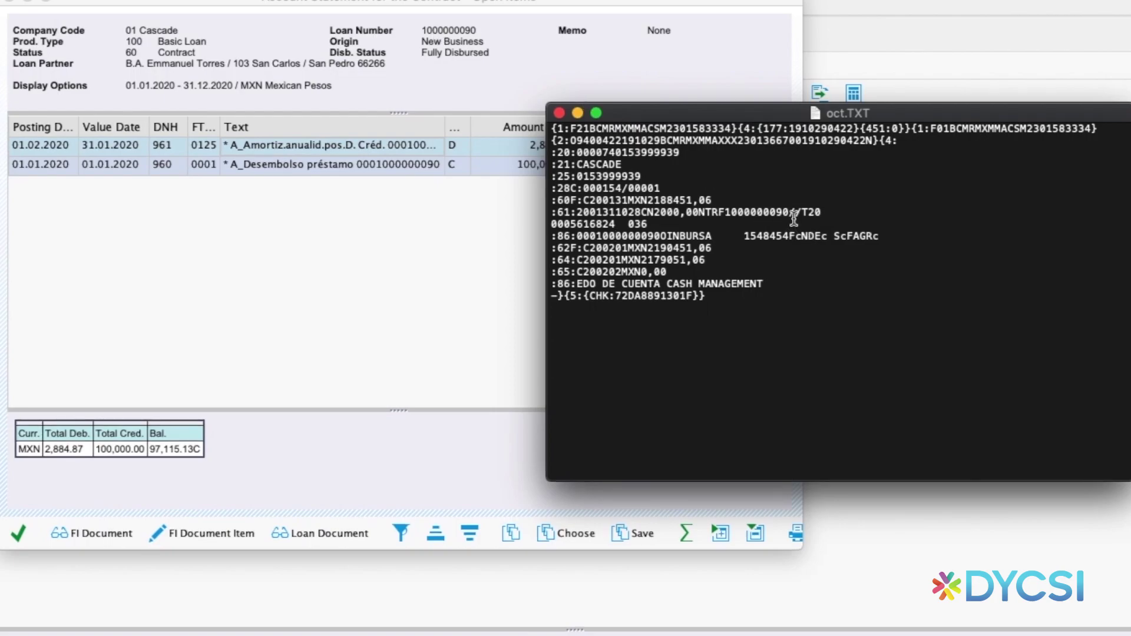
pyautogui.click(561, 113)
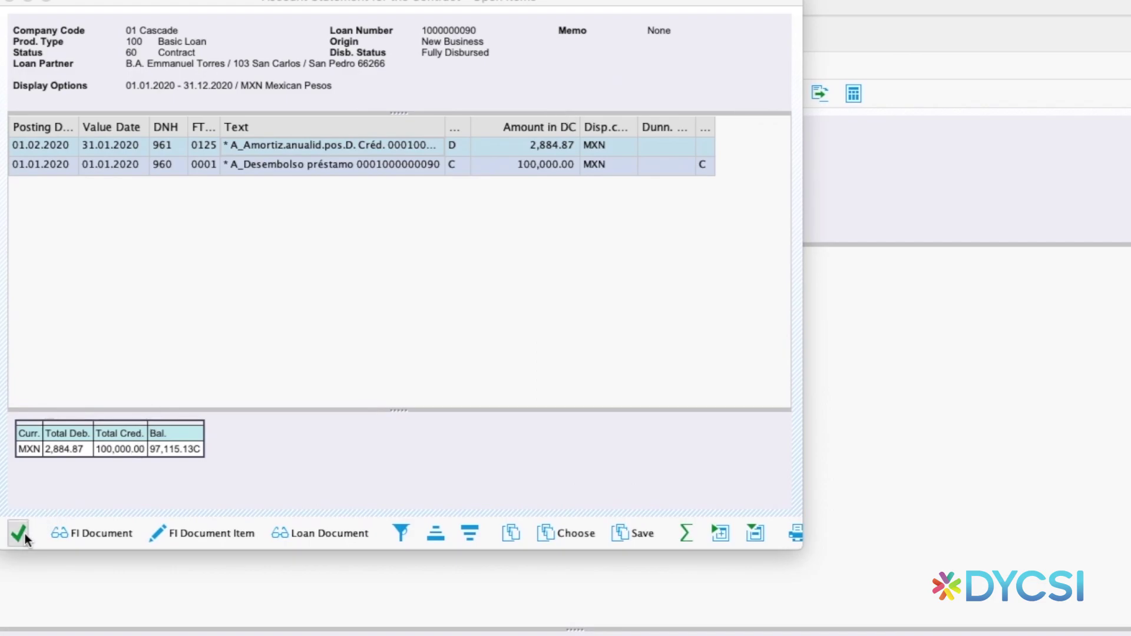
# Step: Close the open items, leave the contract, and start transaction ff_5 for bank statement import
pyautogui.click(22, 534)
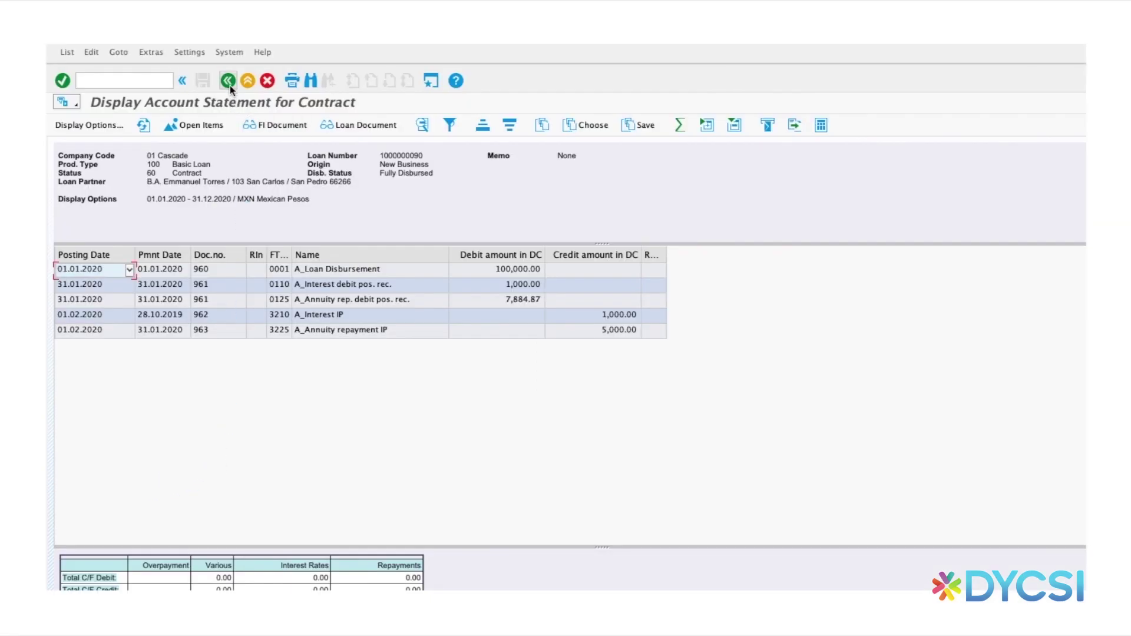
pyautogui.click(229, 84)
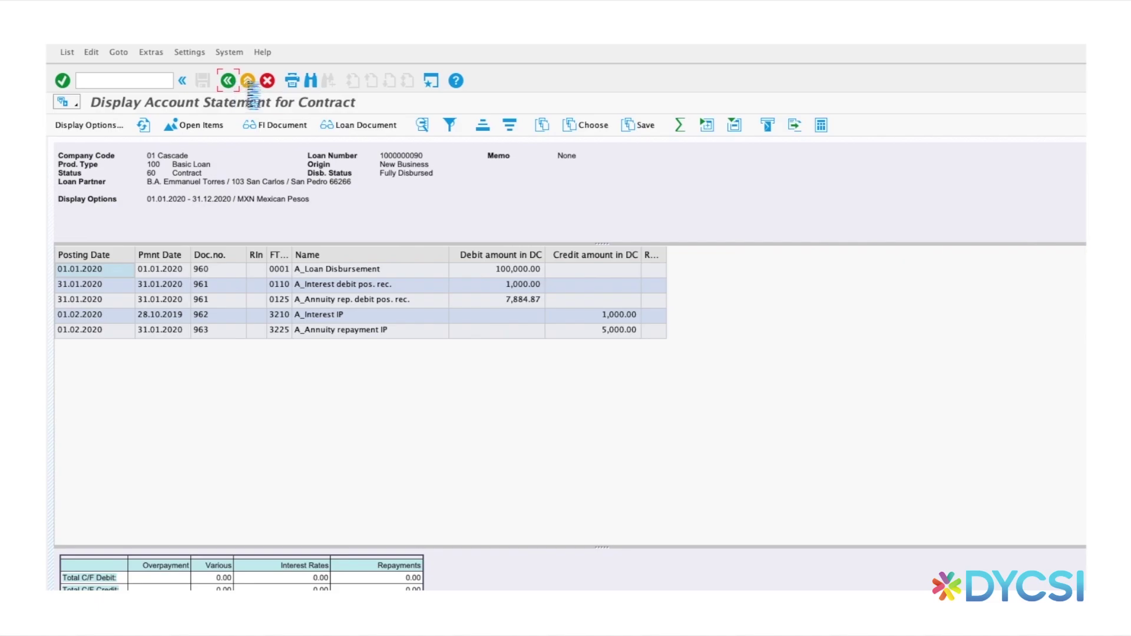
pyautogui.click(246, 84)
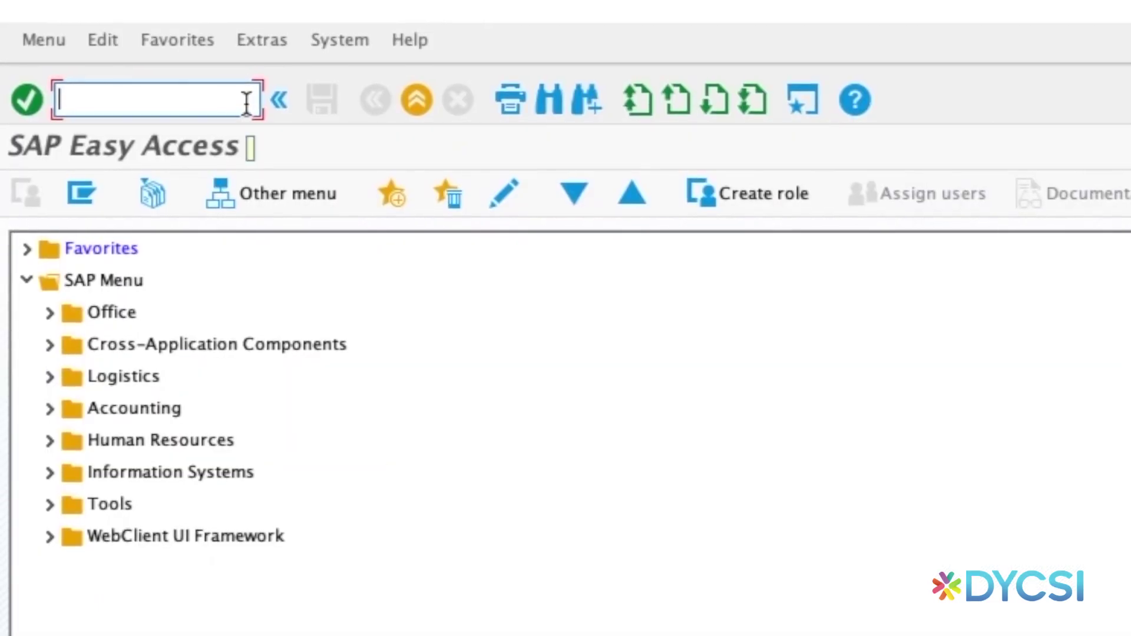
pyautogui.write('ff_5')
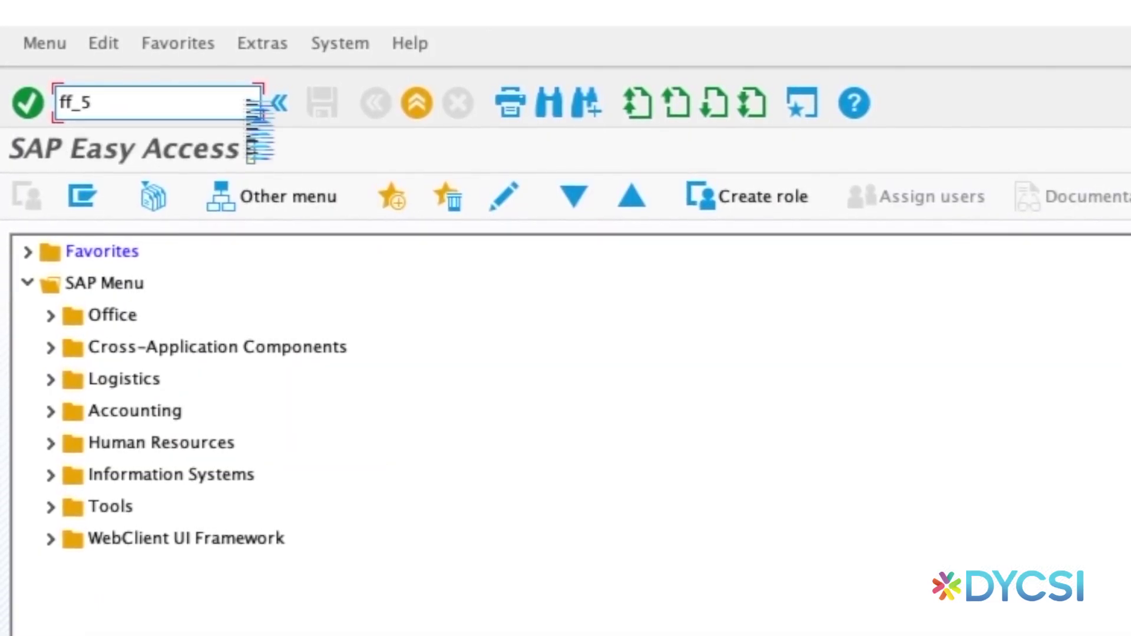
pyautogui.press('Return')
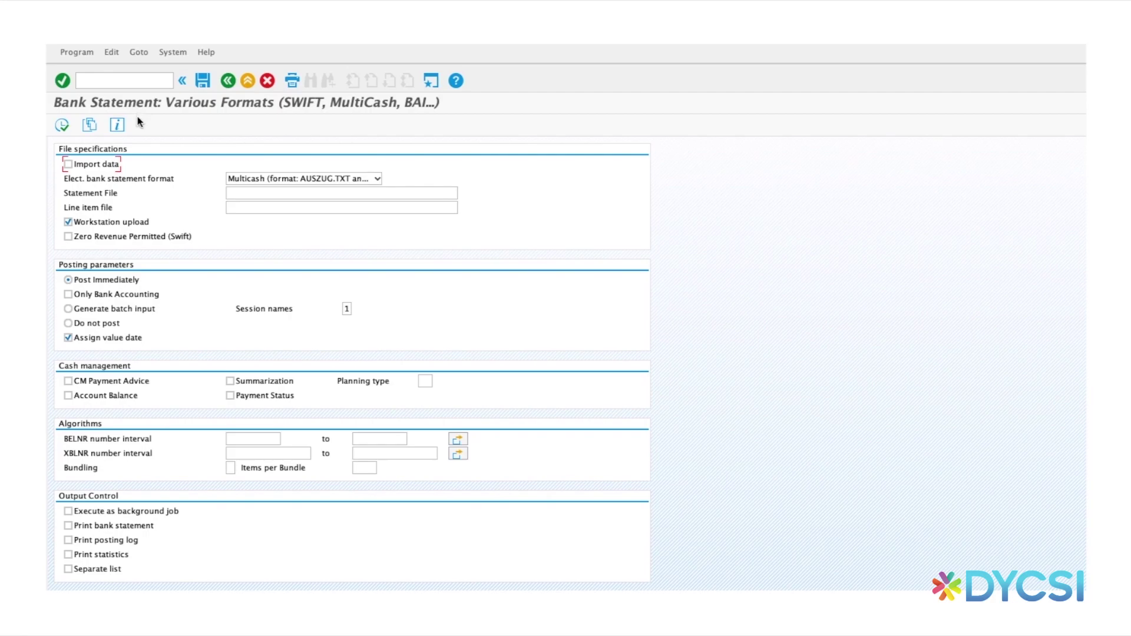
# Step: Enable Import data, choose SWIFT MT940 format, and select Desktop file oct.TXT
pyautogui.click(101, 163)
pyautogui.click(261, 178)
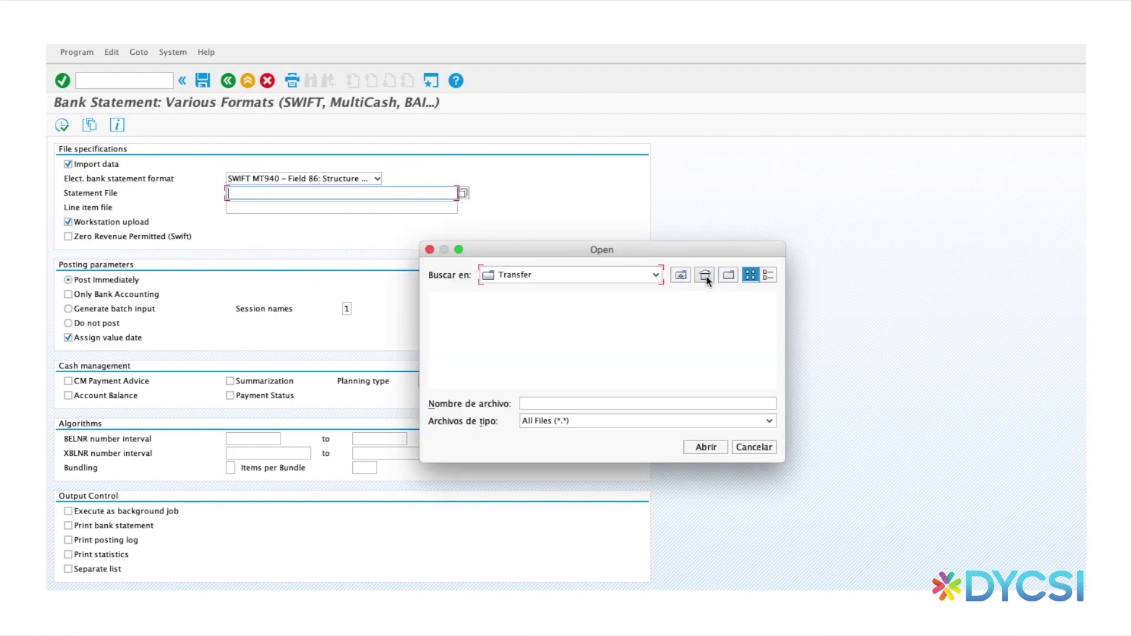
pyautogui.click(701, 276)
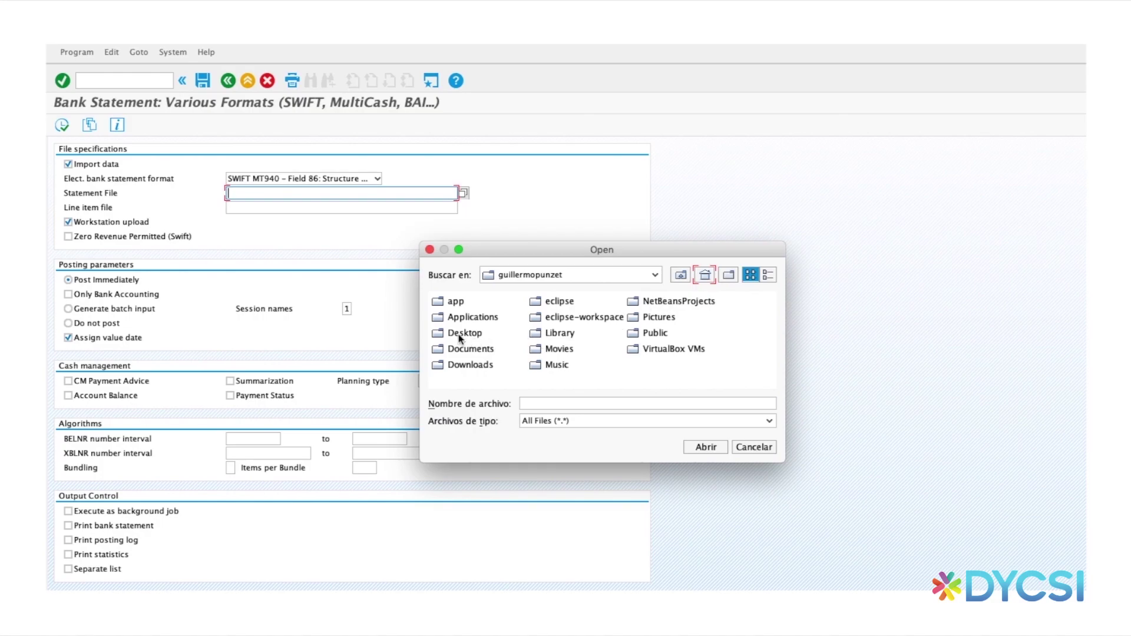
pyautogui.doubleClick(459, 334)
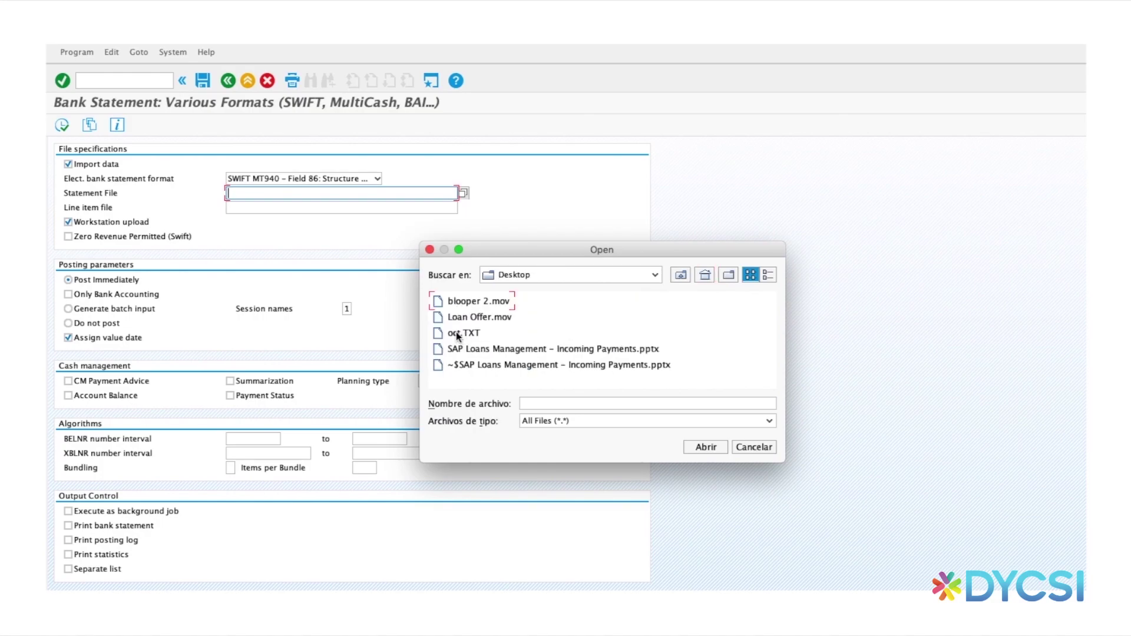
pyautogui.doubleClick(457, 333)
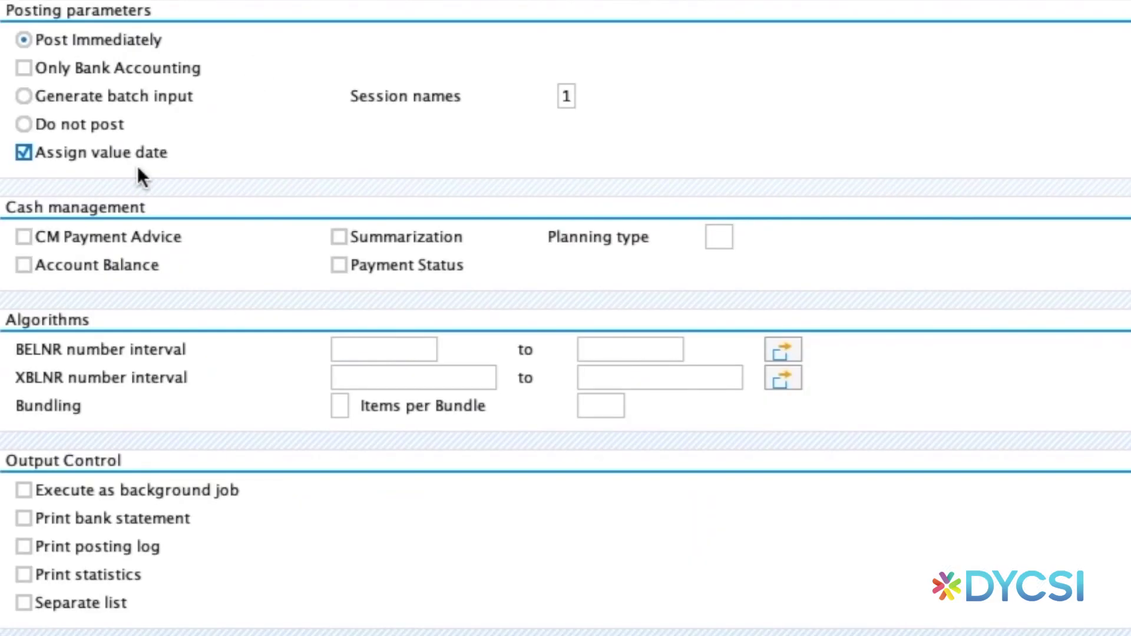
# Step: Check Payment Status, Print bank statement and Print posting log
pyautogui.click(373, 269)
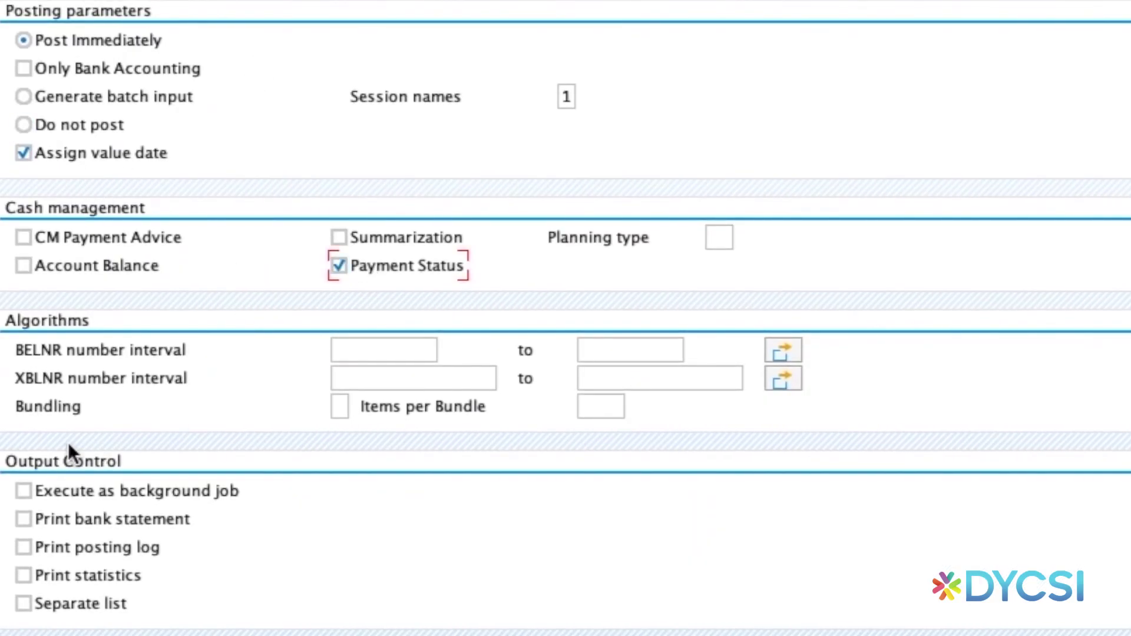
pyautogui.click(76, 512)
pyautogui.click(77, 543)
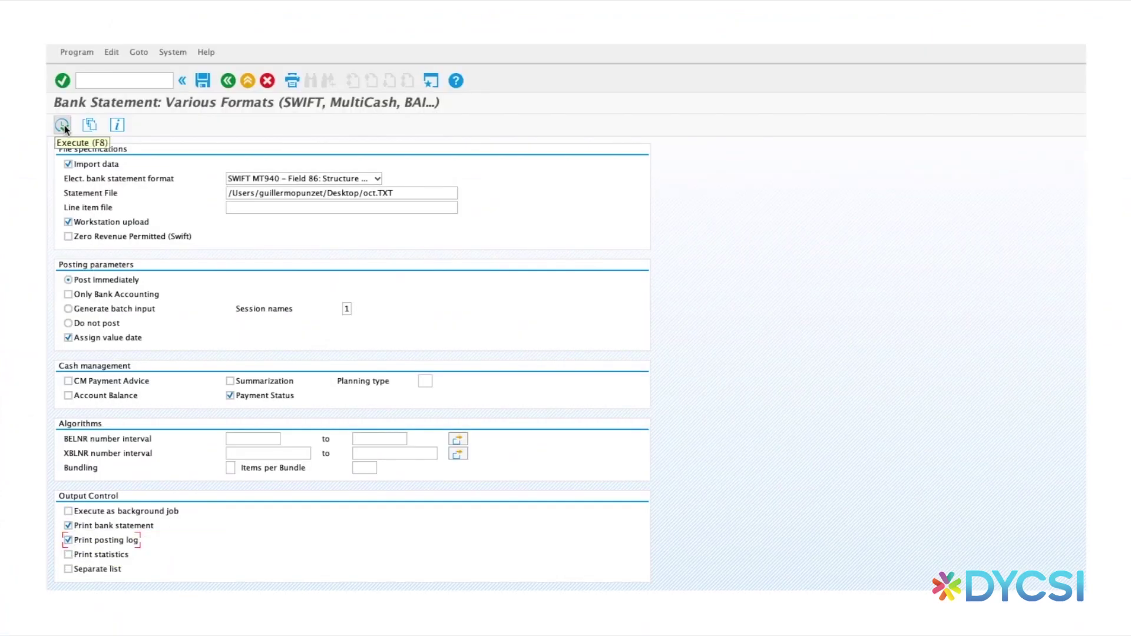
# Step: Execute the import, check the loan posting log, and view the statement showing the 2,000.00 credit
pyautogui.click(62, 124)
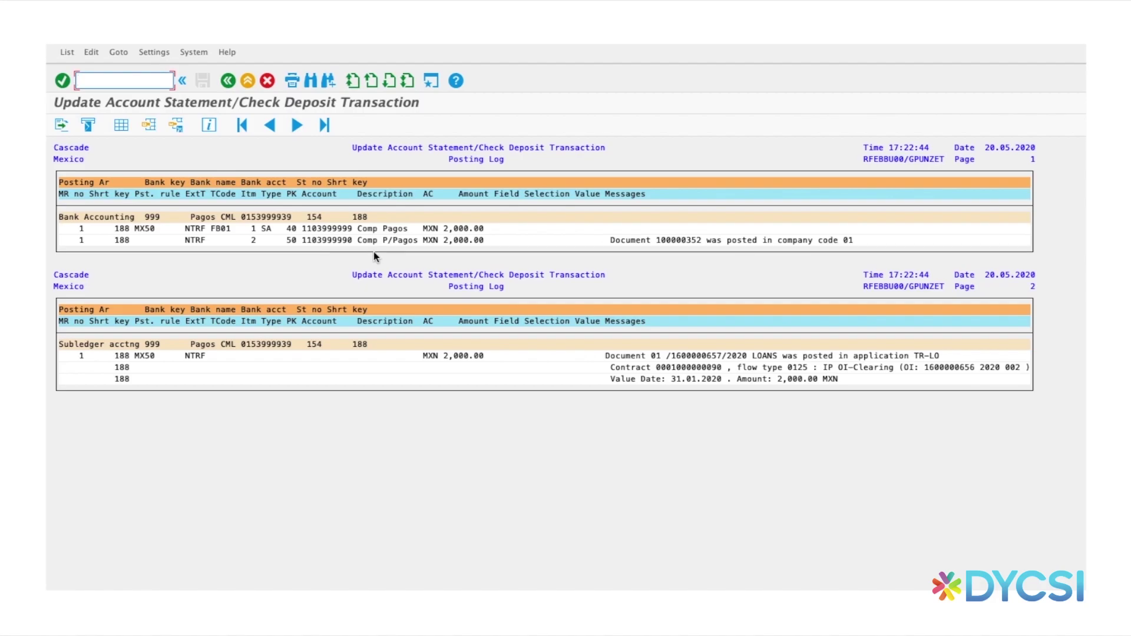
pyautogui.click(685, 357)
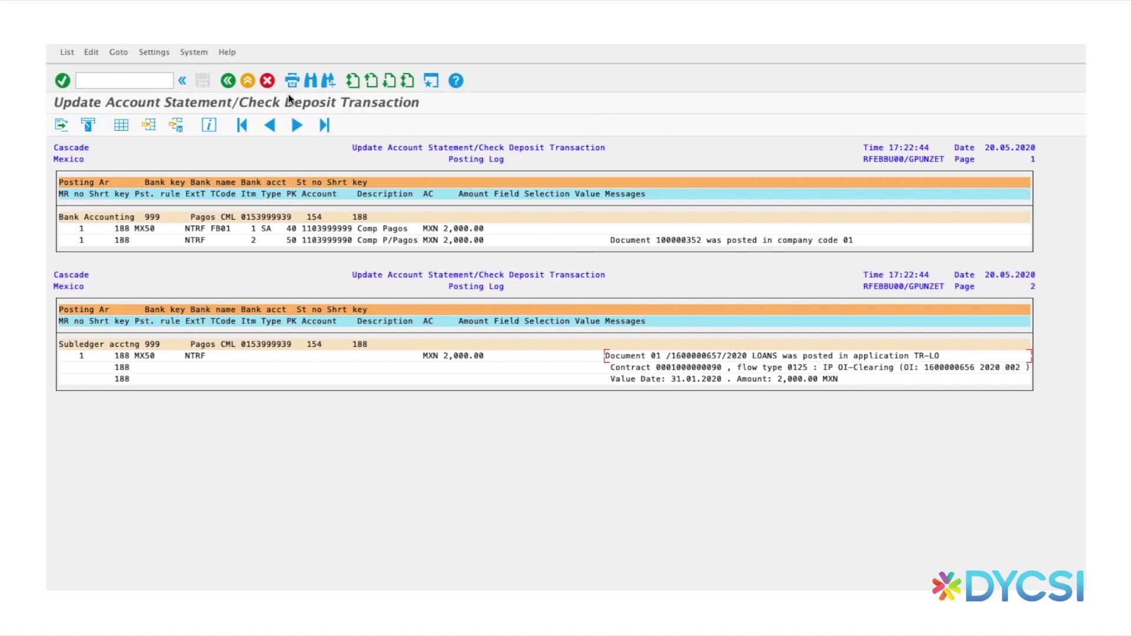
pyautogui.click(228, 81)
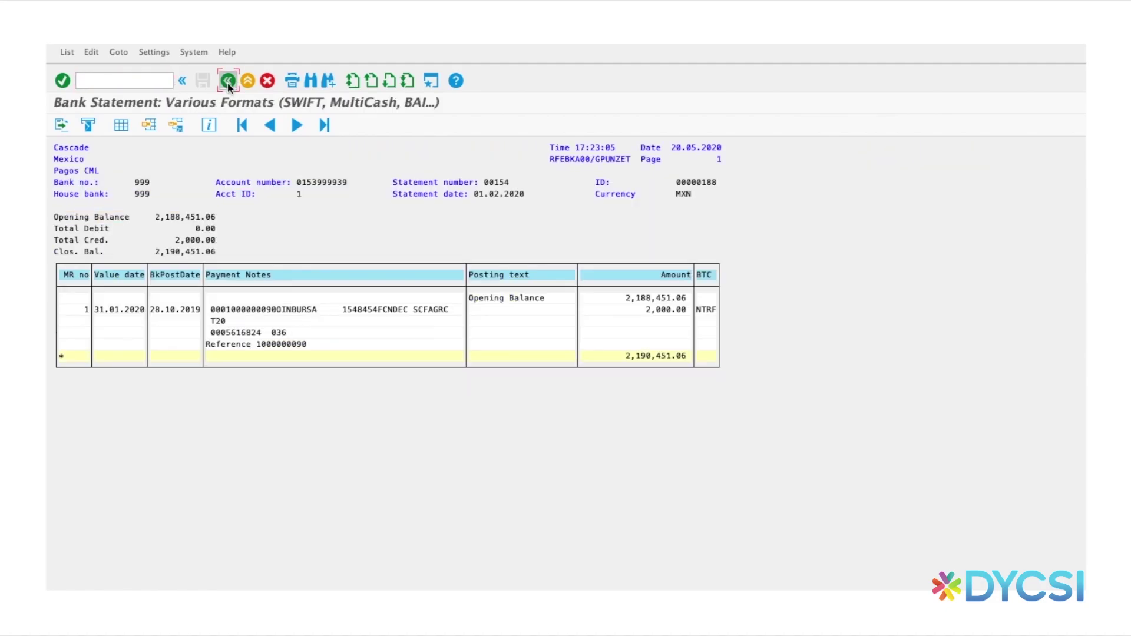
# Step: Return to the main menu, open the loan in FNVS, and display its calculated cash flow
pyautogui.click(228, 82)
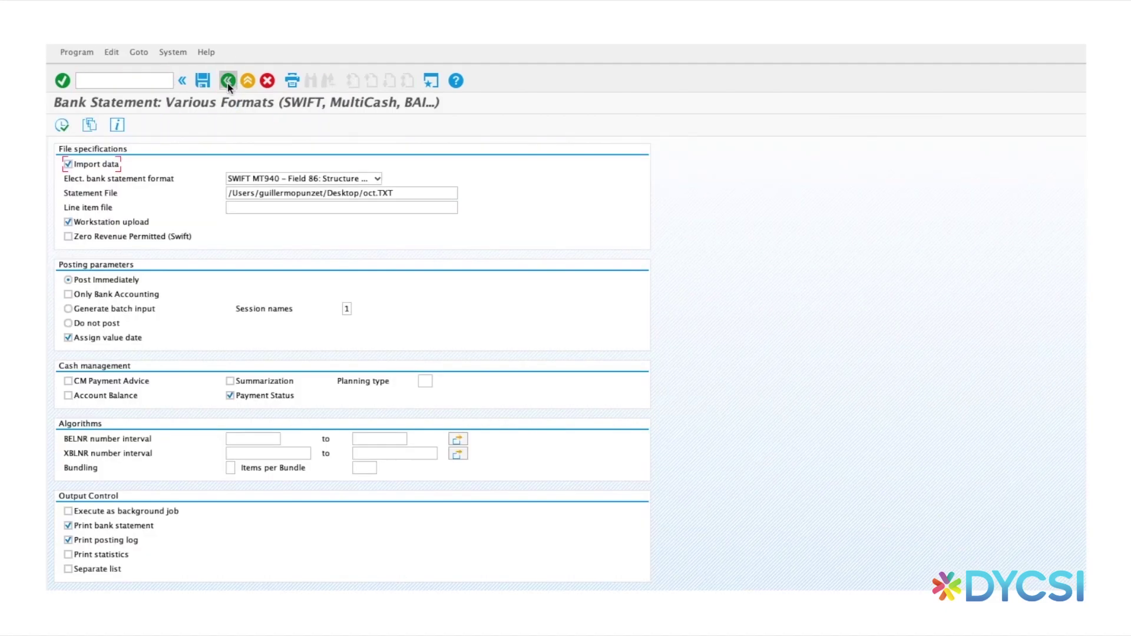
pyautogui.click(229, 82)
pyautogui.write('fnv')
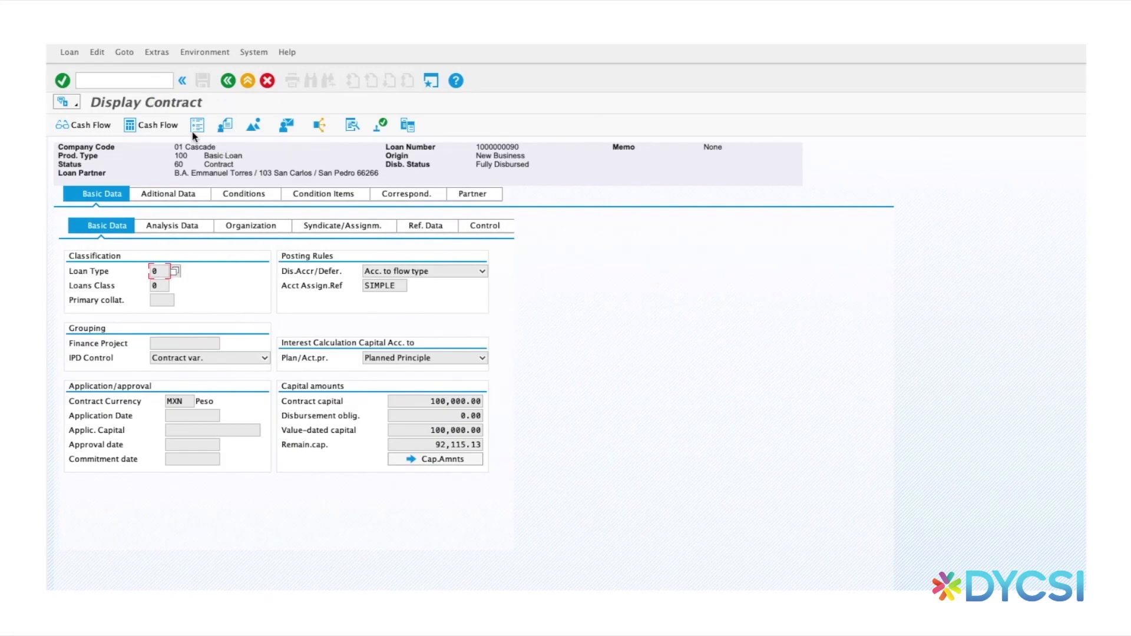
pyautogui.click(170, 128)
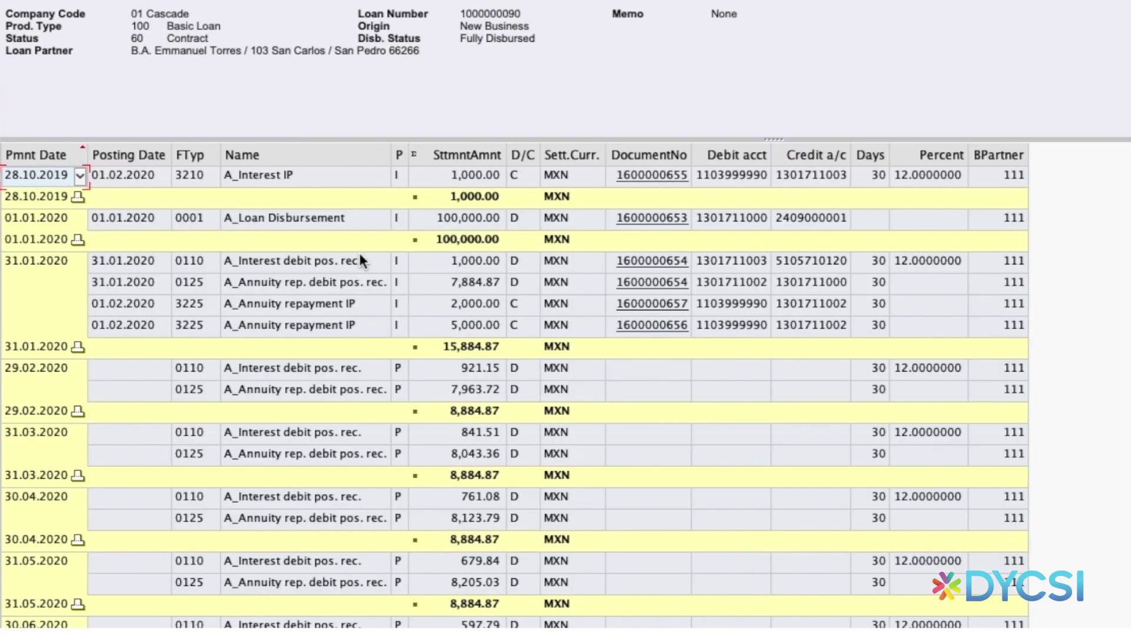
# Step: Select the 2,000.00 annuity repayment row, then return to the Display Contract screen
pyautogui.click(287, 361)
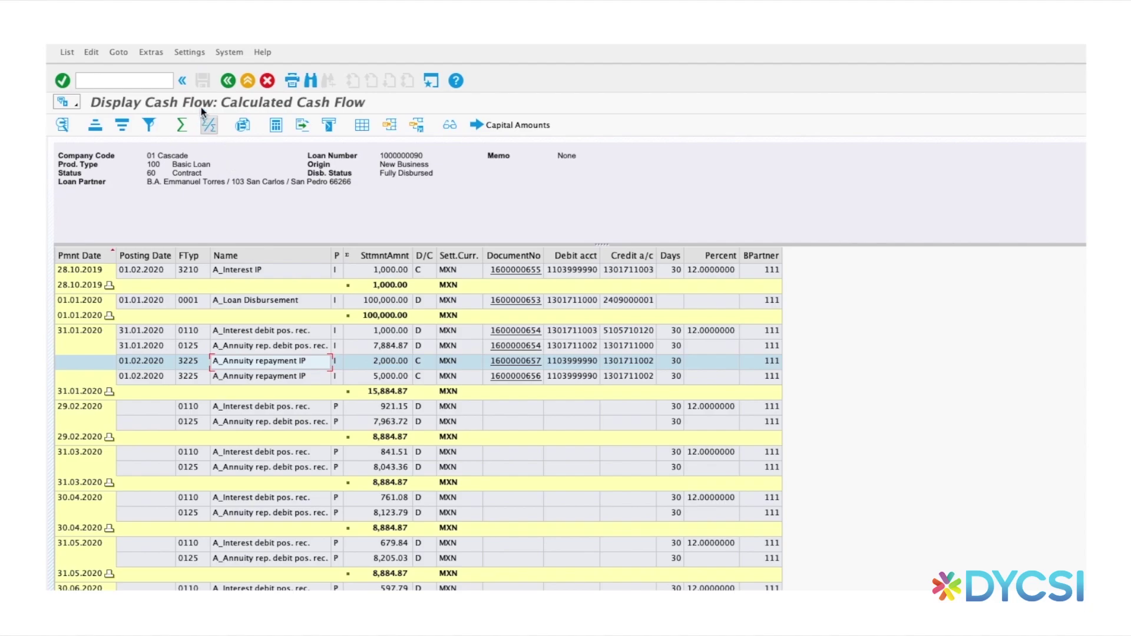
pyautogui.click(228, 80)
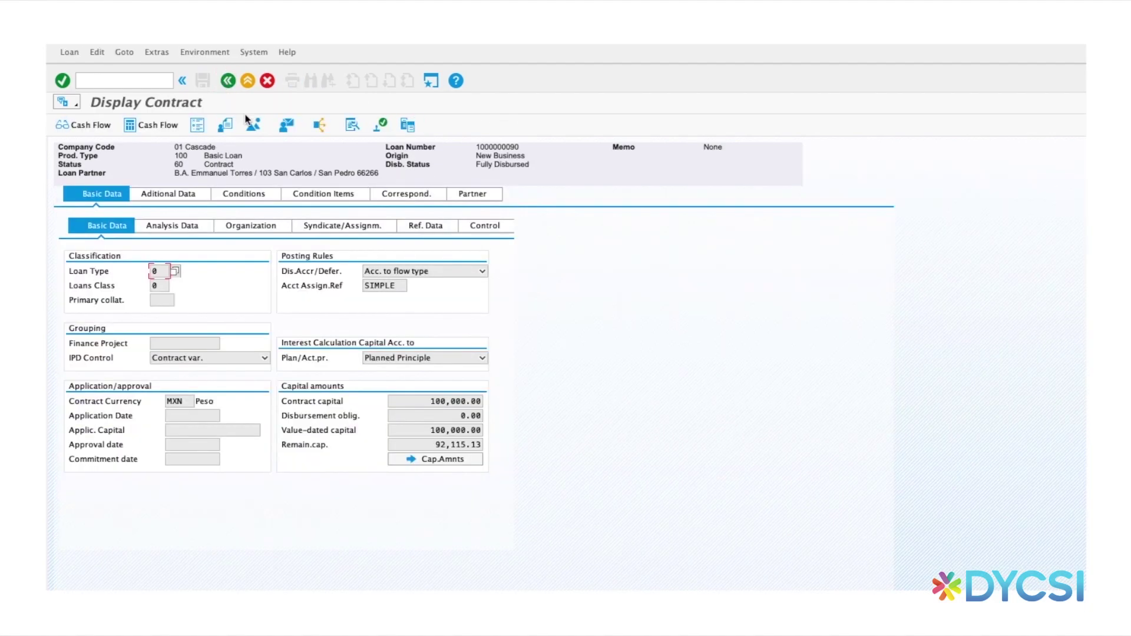
# Step: Check the account statement's open items, now 884.87, then close the list
pyautogui.click(198, 125)
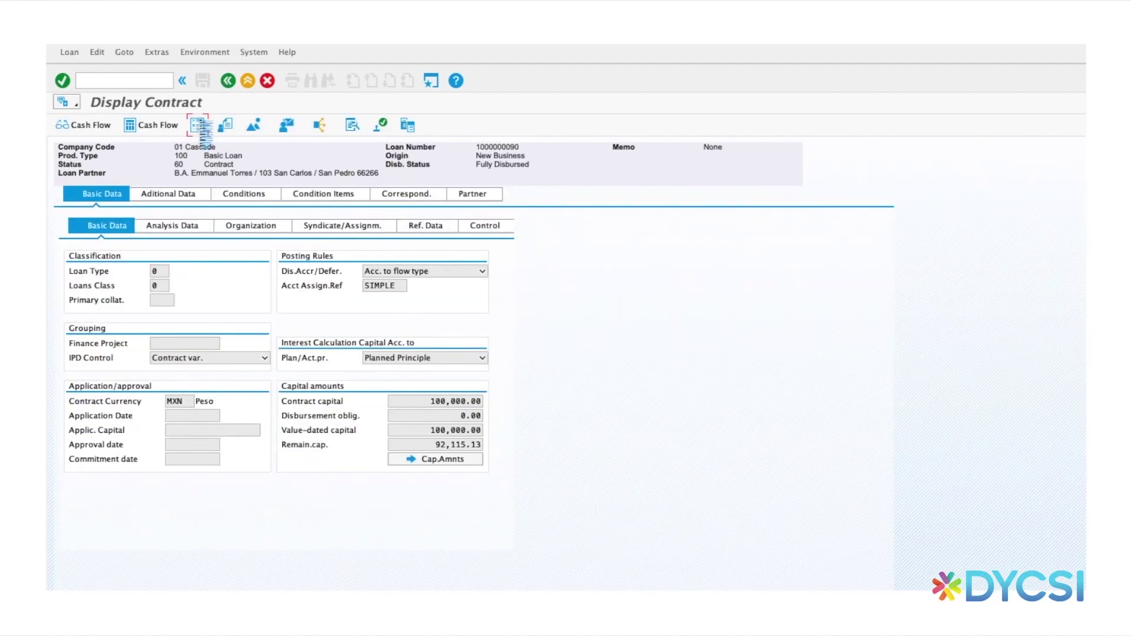
pyautogui.click(204, 124)
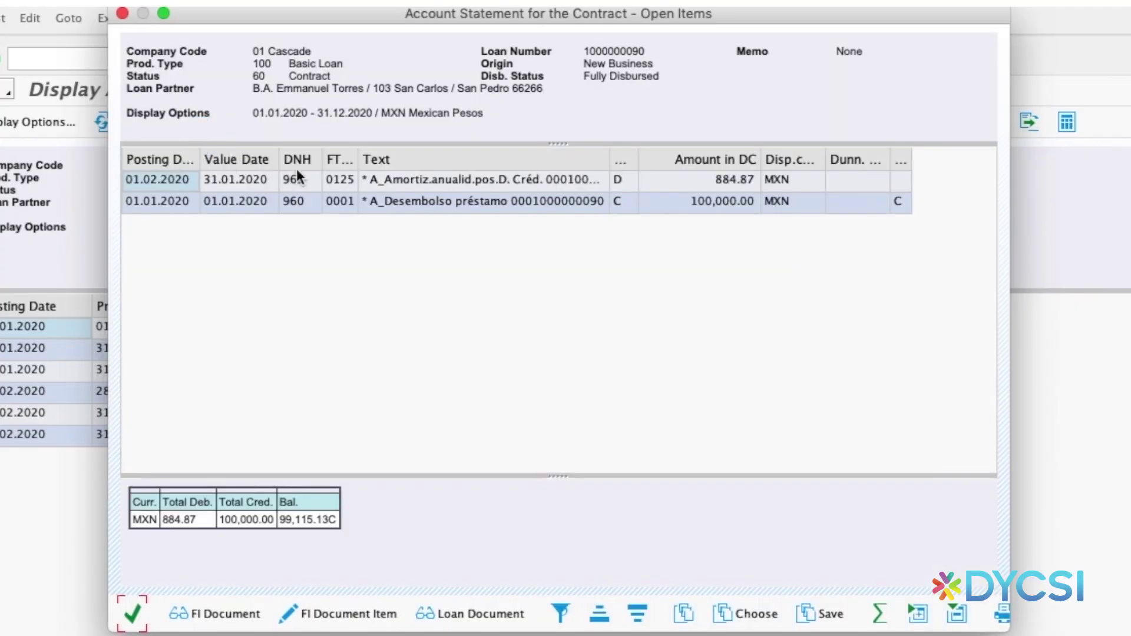
pyautogui.click(722, 179)
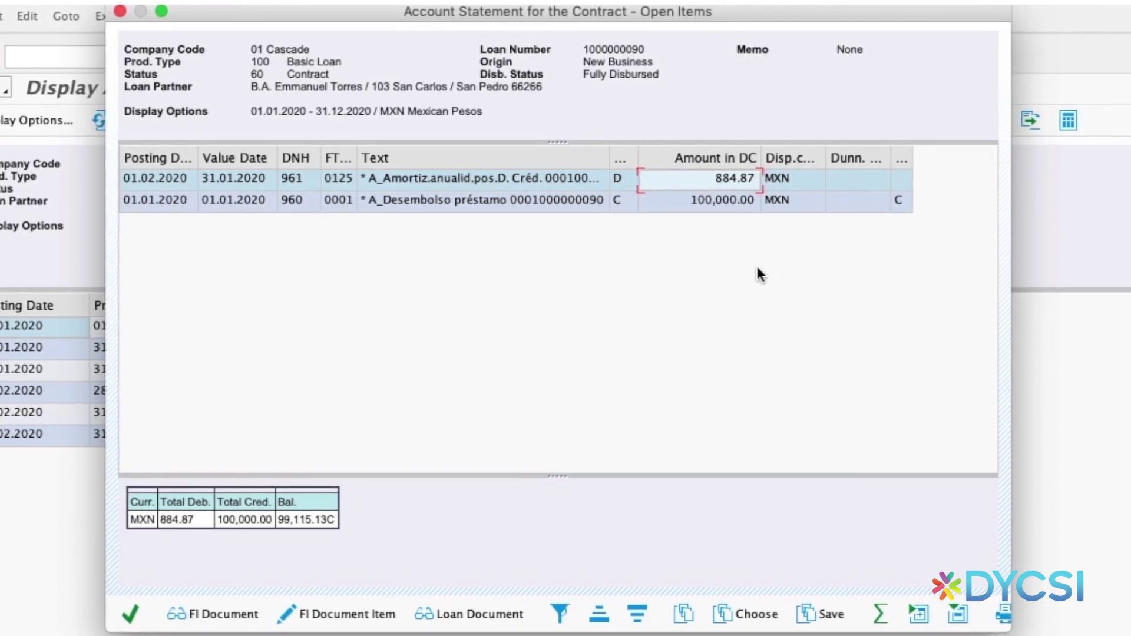
pyautogui.click(133, 625)
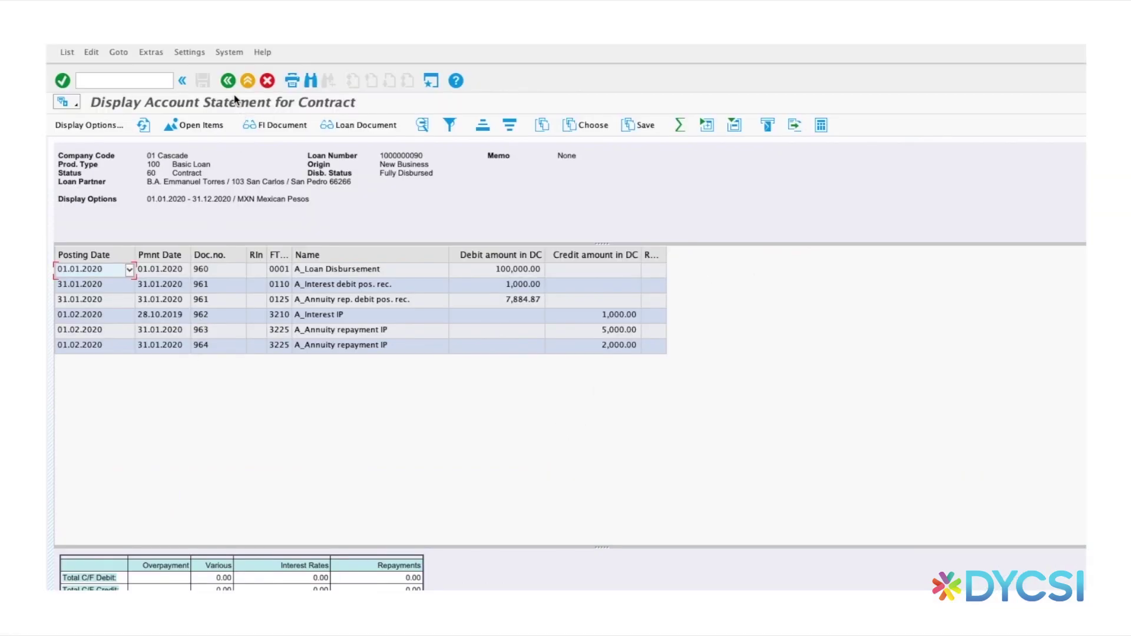
pyautogui.click(228, 80)
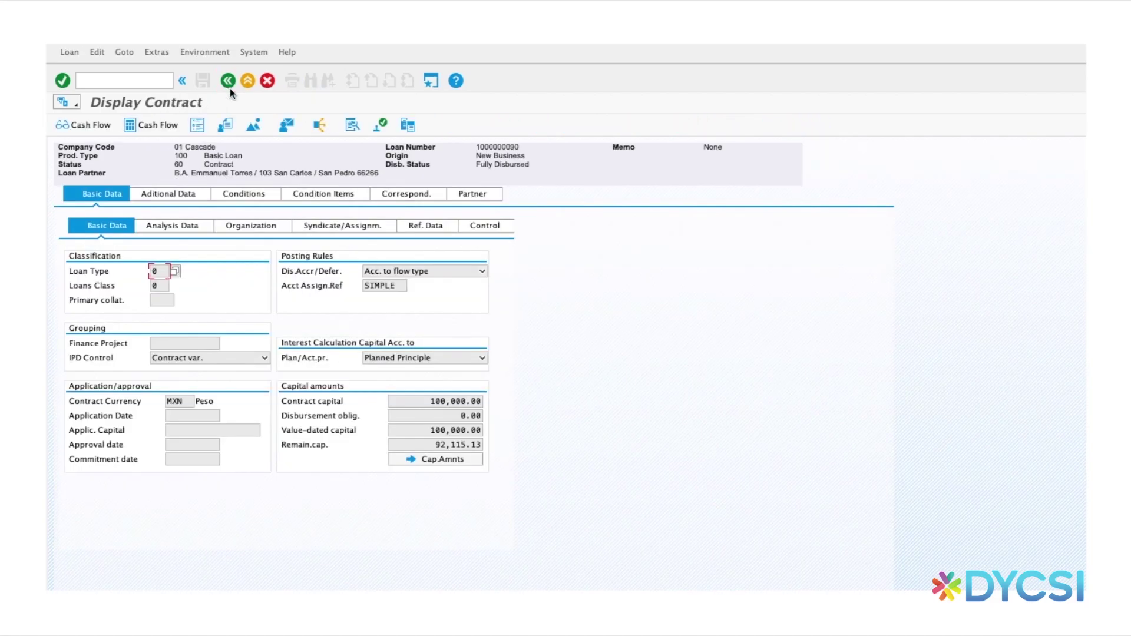